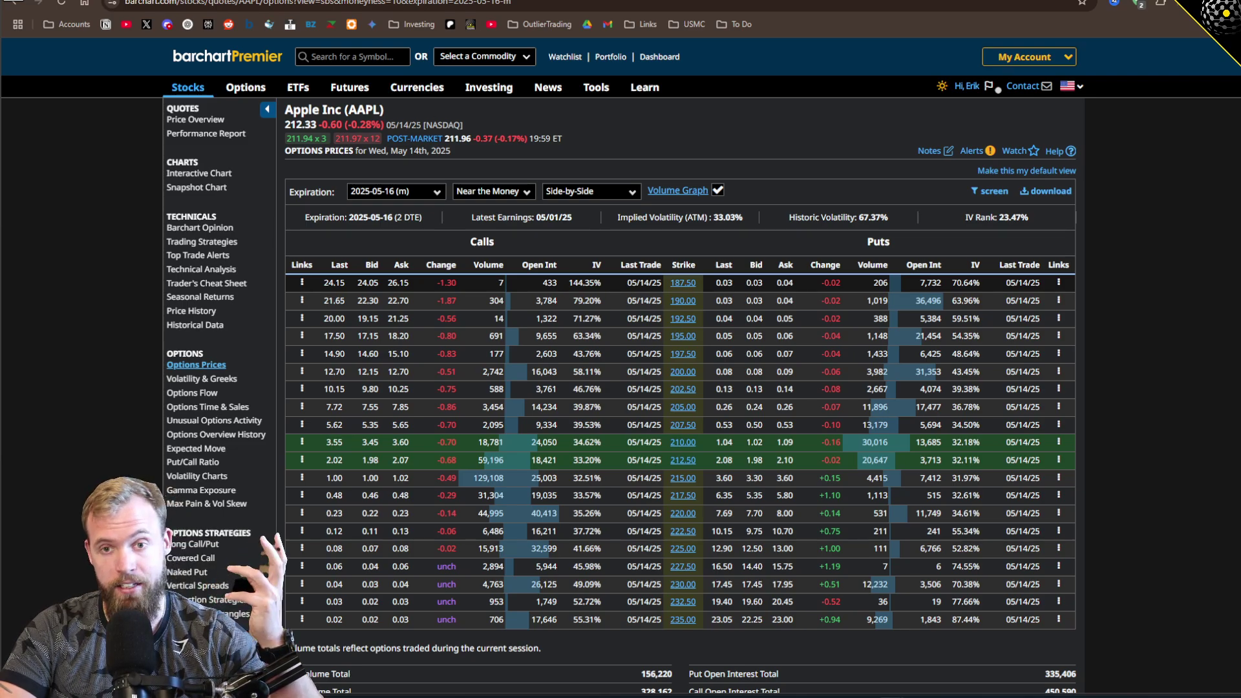
- Leave the Barchart AAPL options chain and return to the Rolling Options Crash Course slide
key(ctrl+Tab)
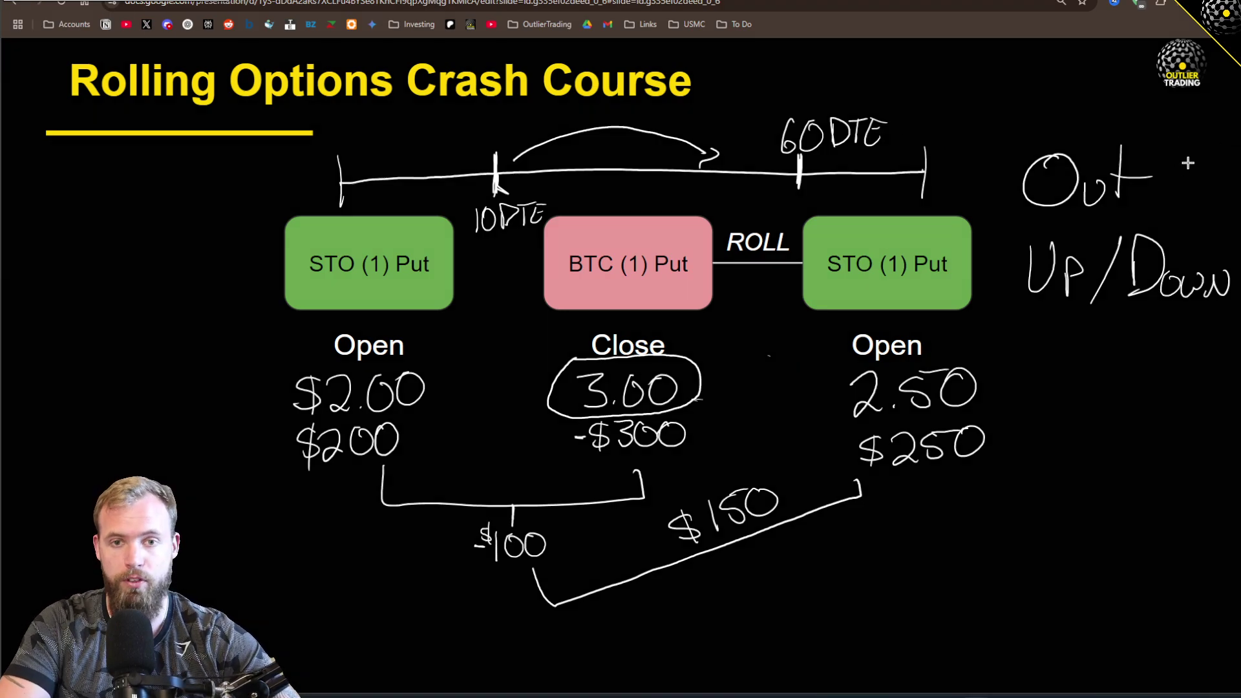
- Extend the handwritten 'Out' note to 'Out/IN', clear the annotations, then go to the Workbook spreadsheet
drag(1163, 146, 1147, 206)
mouse_move(1185, 162)
mouse_down()
mouse_move(1172, 199)
mouse_move(1206, 159)
mouse_up()
drag(1164, 196, 1191, 194)
mouse_move(1199, 201)
mouse_down()
mouse_move(1220, 194)
mouse_move(1234, 157)
mouse_up()
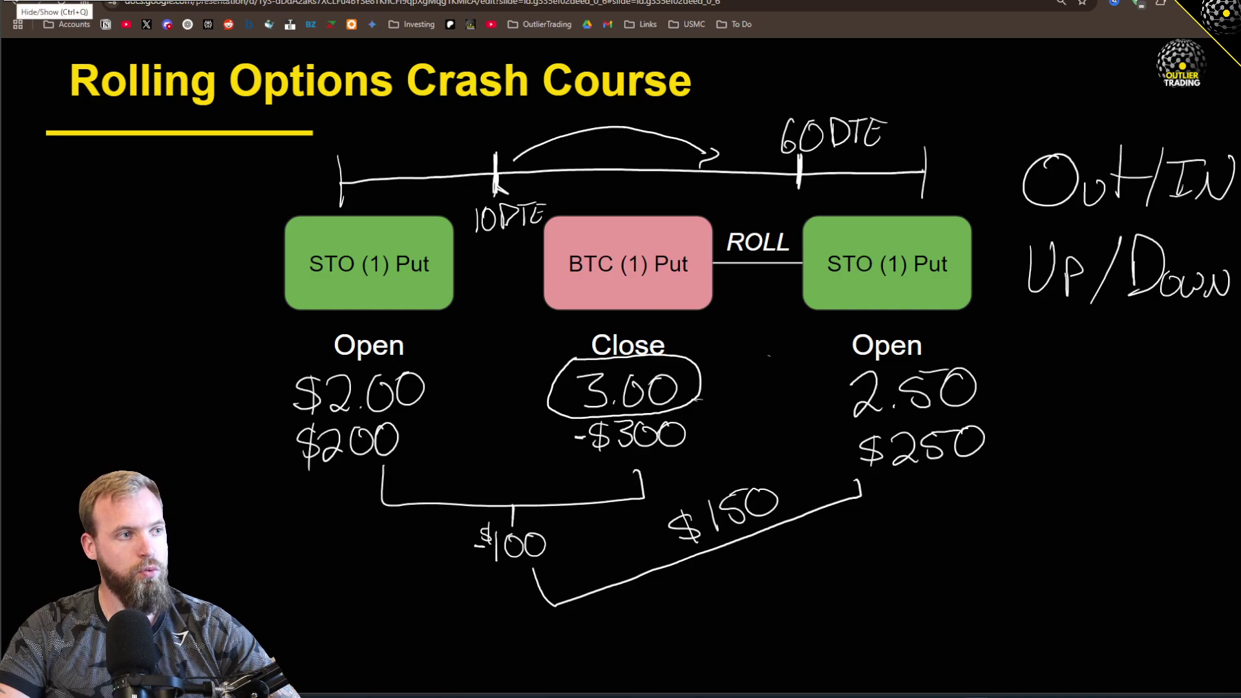
click(13, 3)
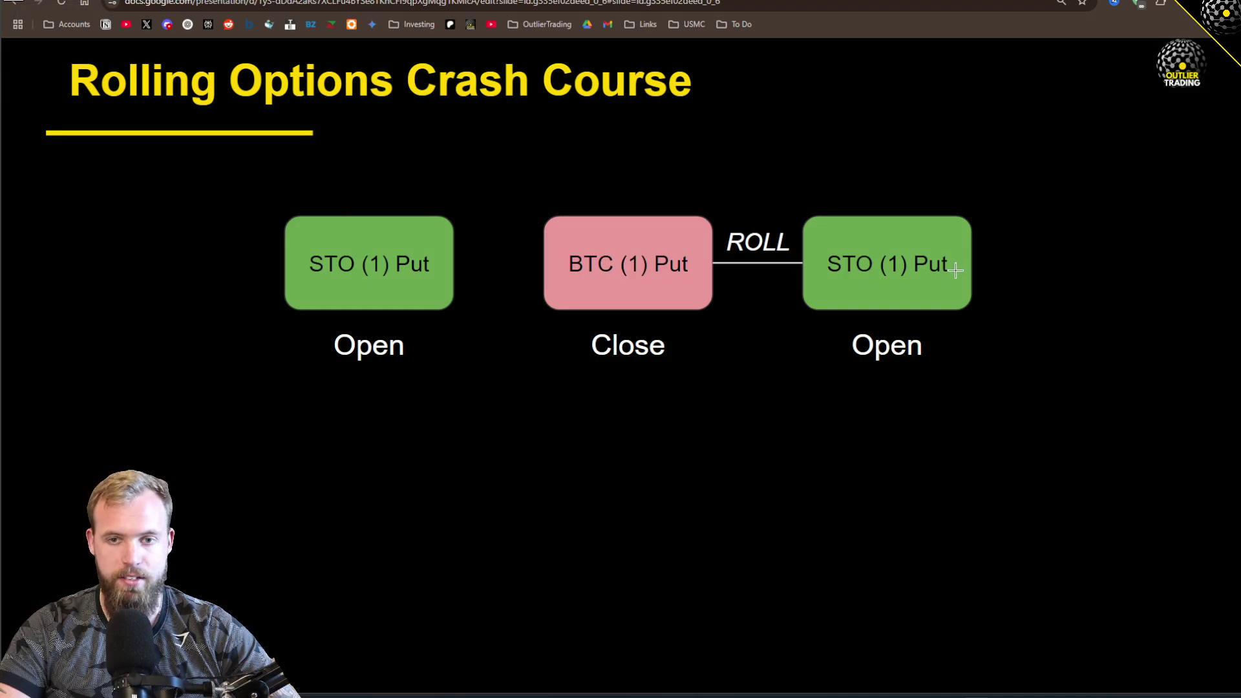
click(388, 5)
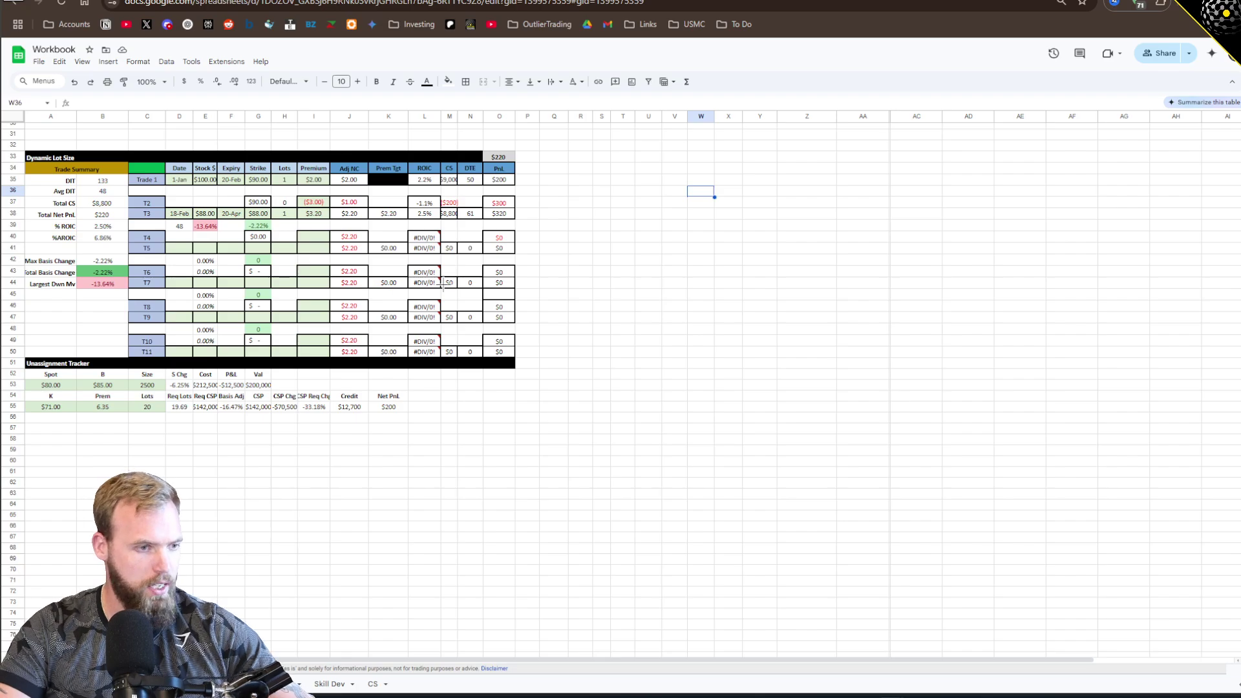
- Zoom to 150%, widen the CS column to show $9,000 in full, and select Trade 1's D35:I35
click(165, 82)
click(149, 182)
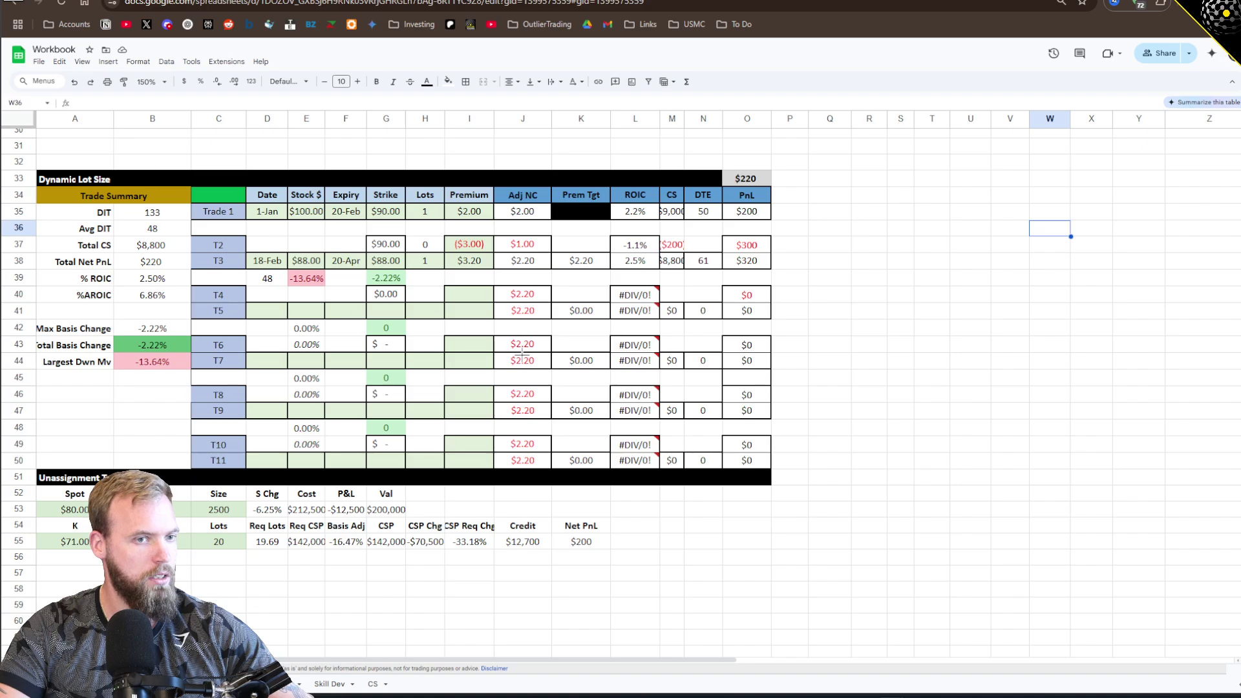
click(677, 119)
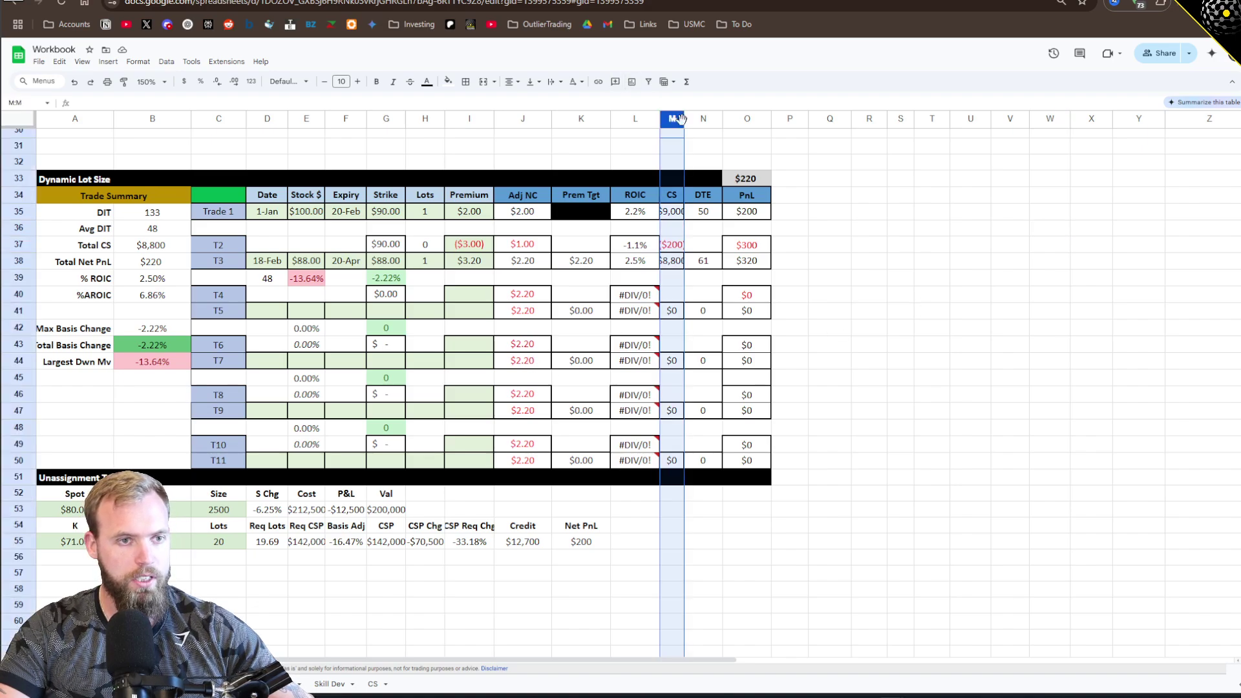
drag(686, 119, 696, 119)
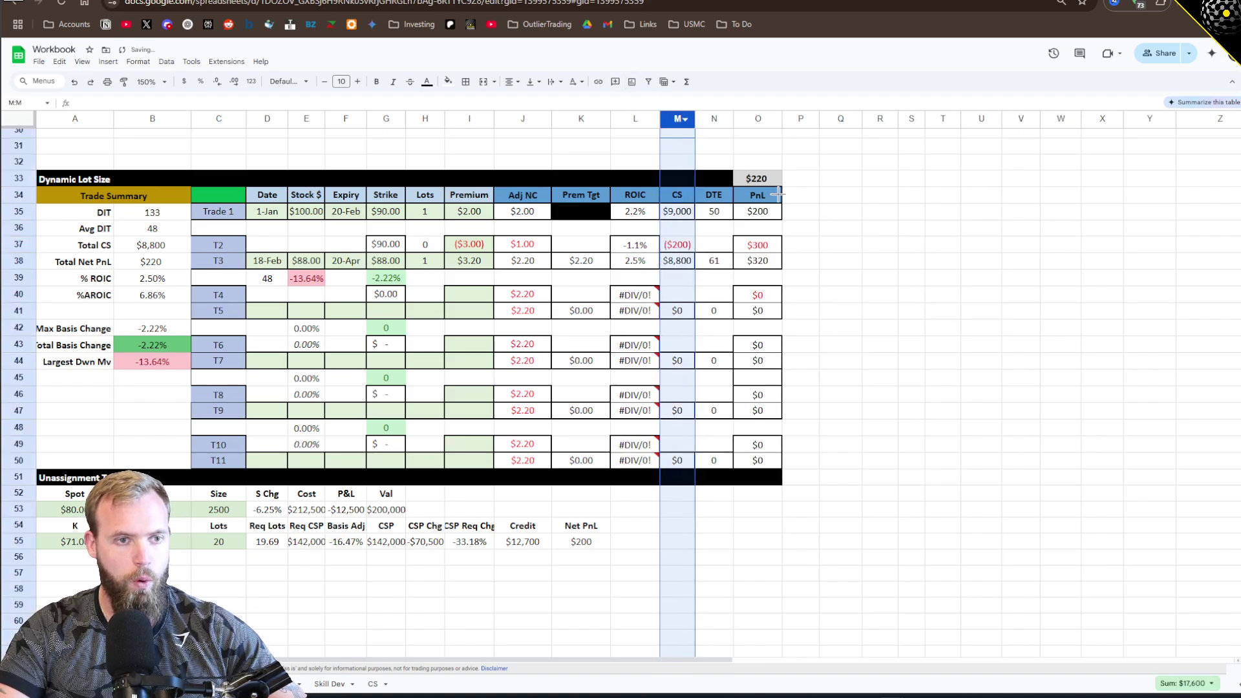
click(942, 249)
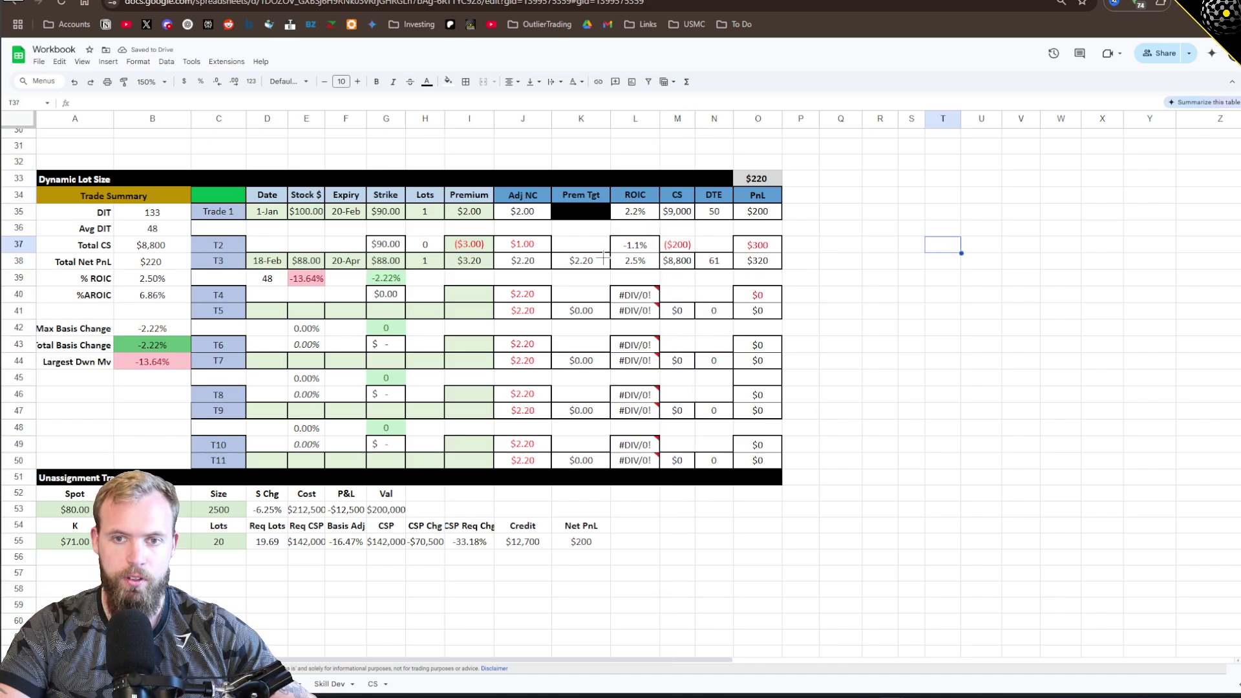
click(264, 215)
key(shift+Right)
key(shift+Right)
key(shift+Right)
key(shift+Right)
key(shift+Right)
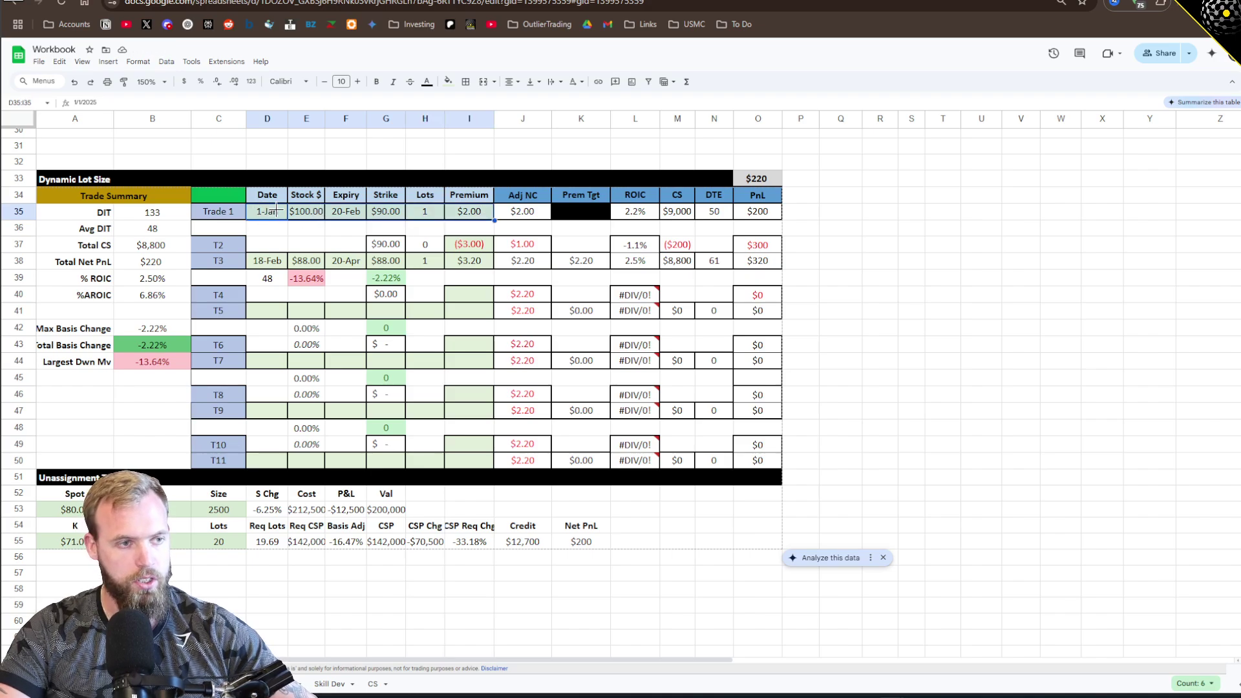
click(476, 244)
drag(267, 260, 467, 266)
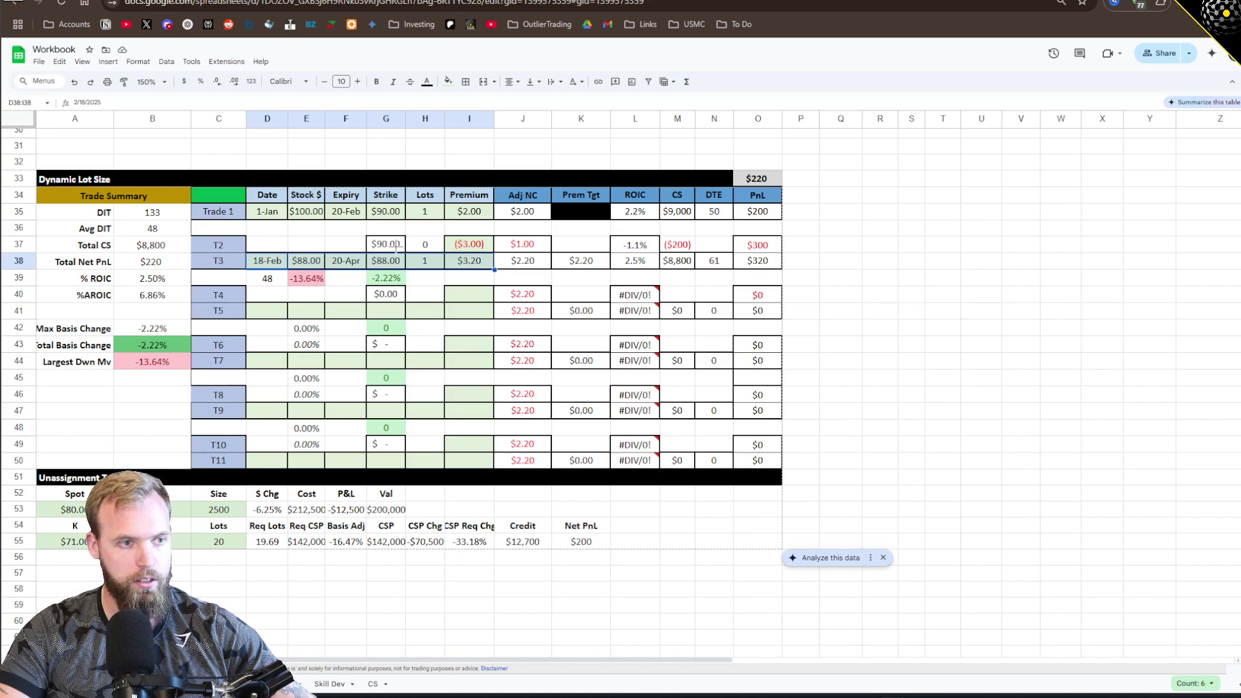
click(391, 213)
ctrl+click(391, 261)
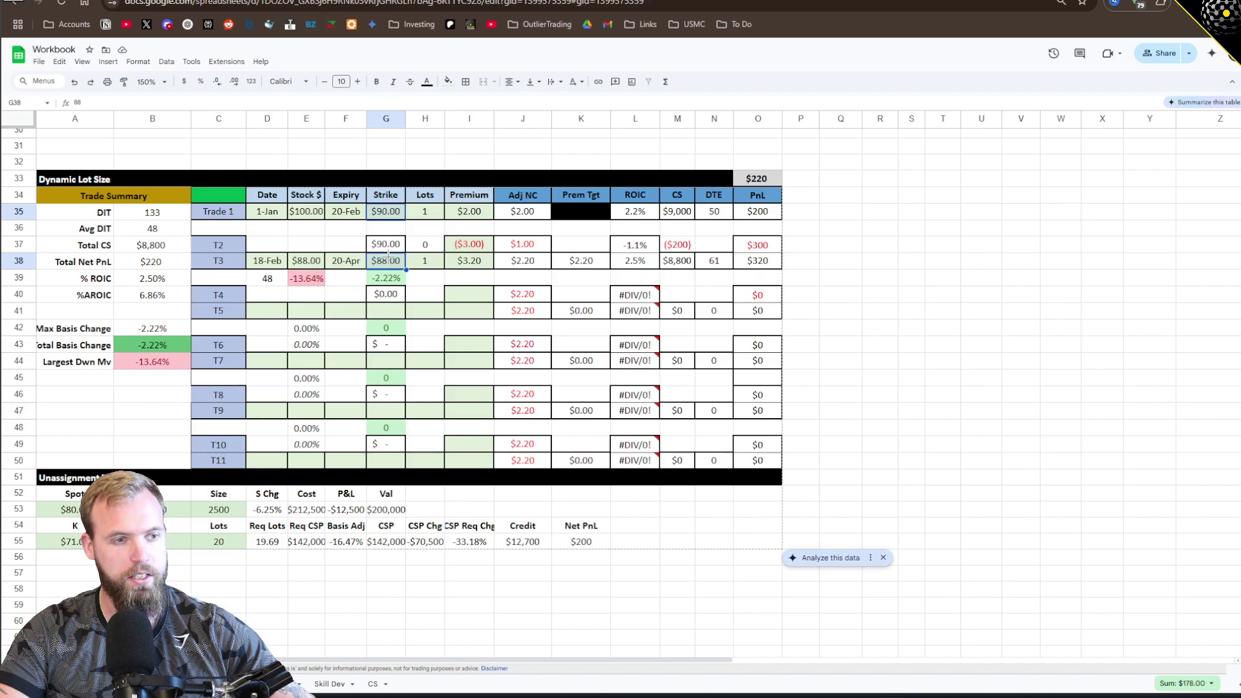
click(464, 262)
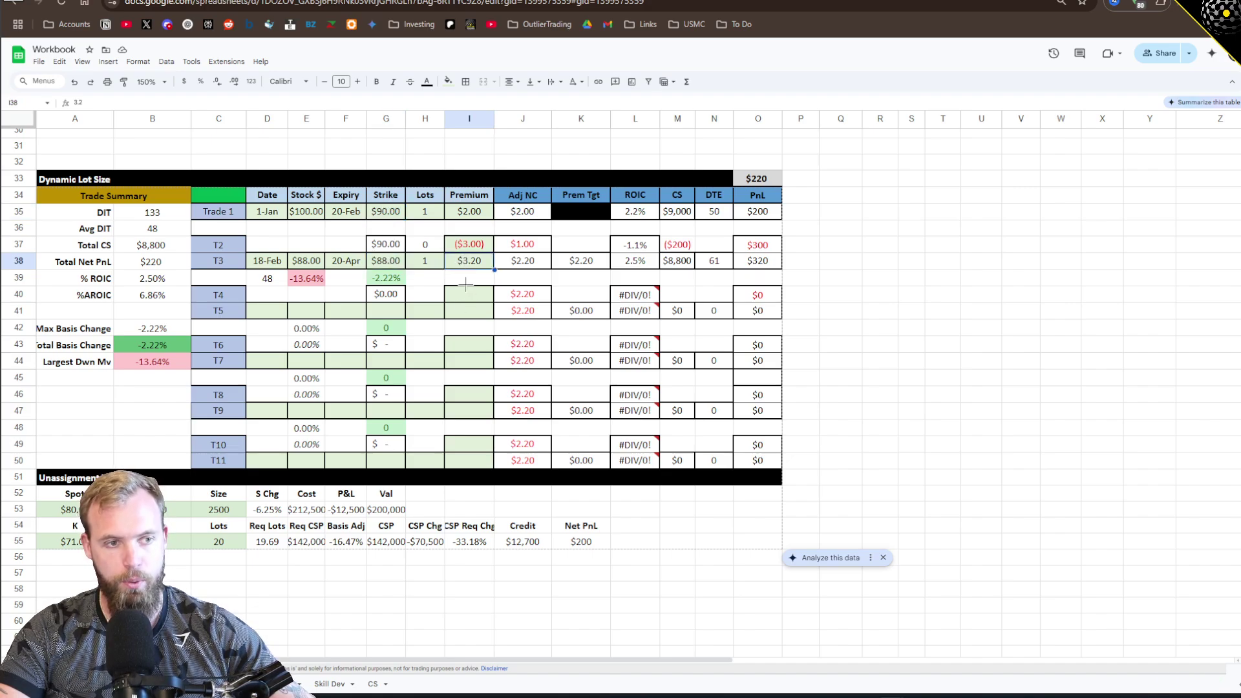
click(519, 264)
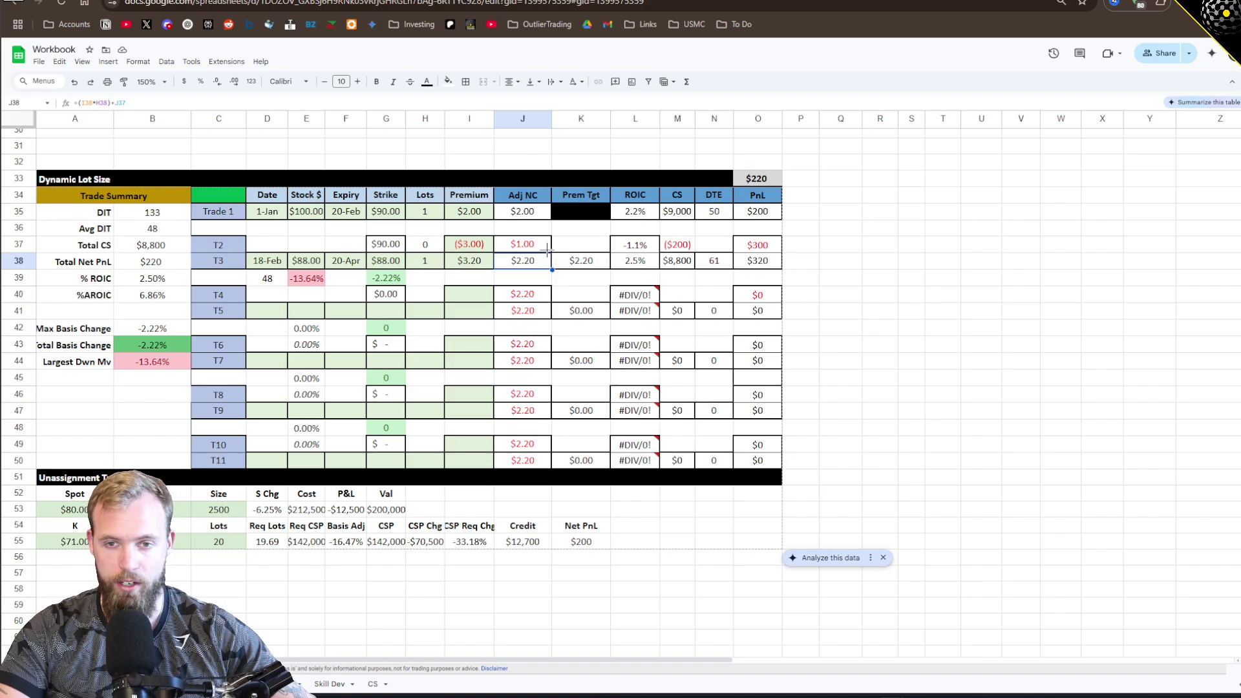
click(582, 261)
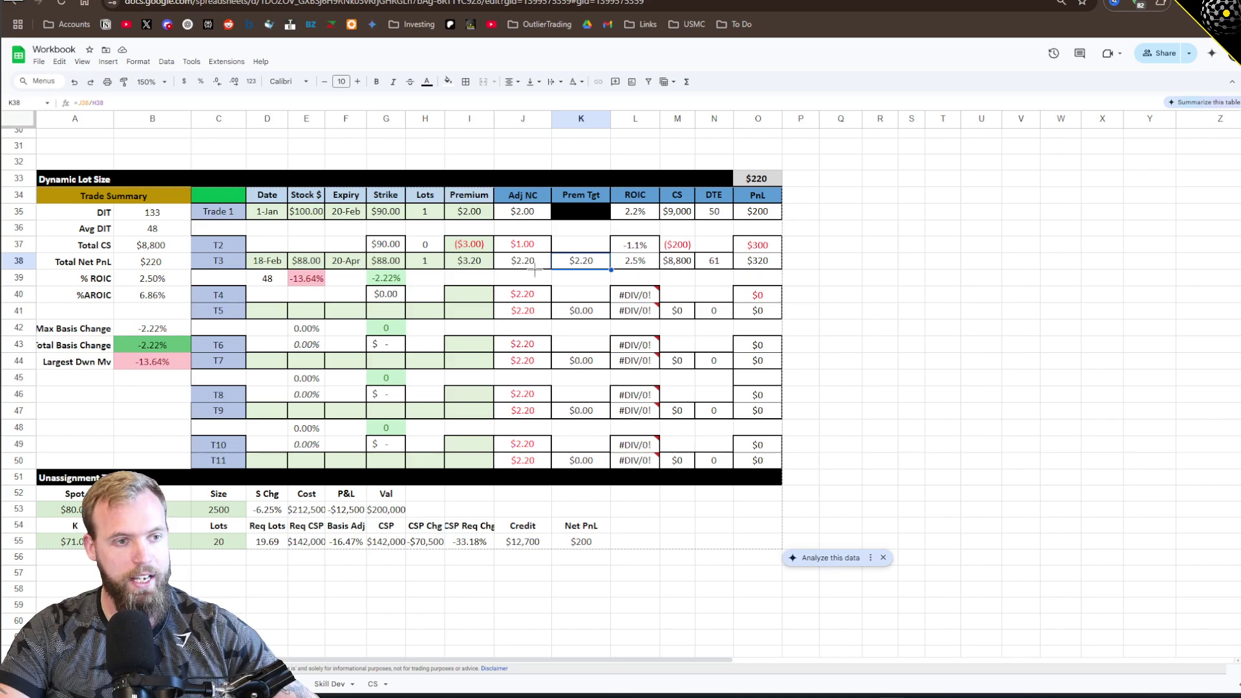
click(480, 261)
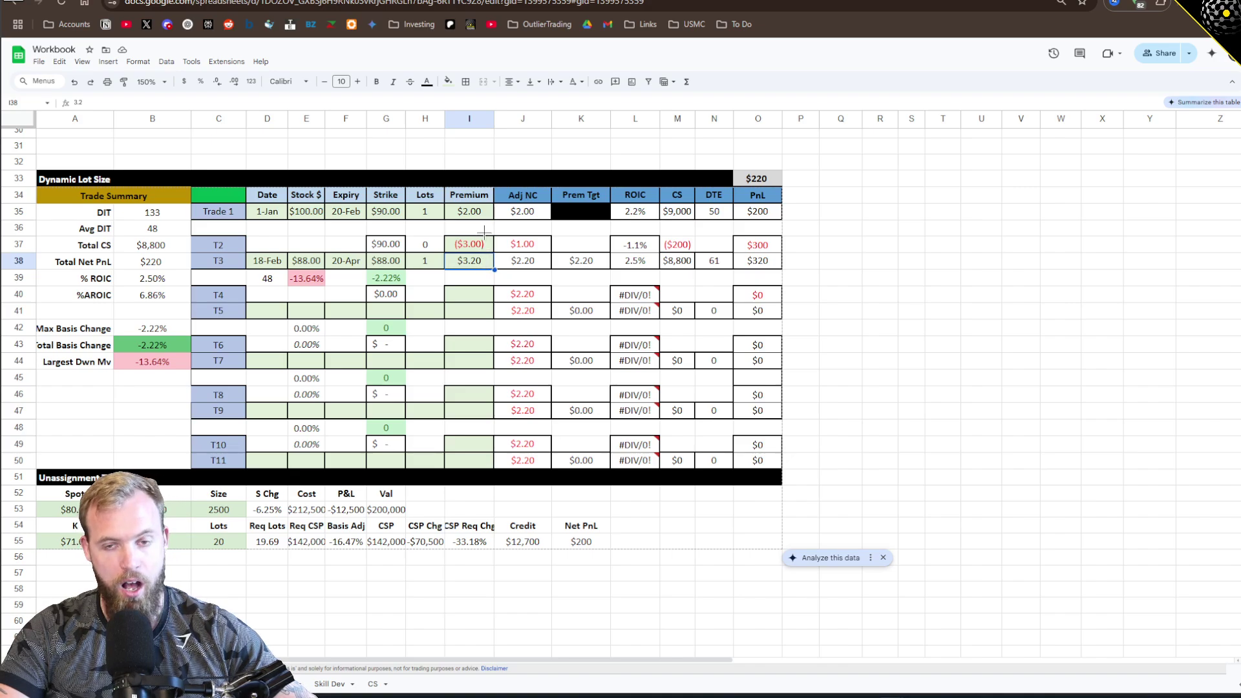
click(477, 209)
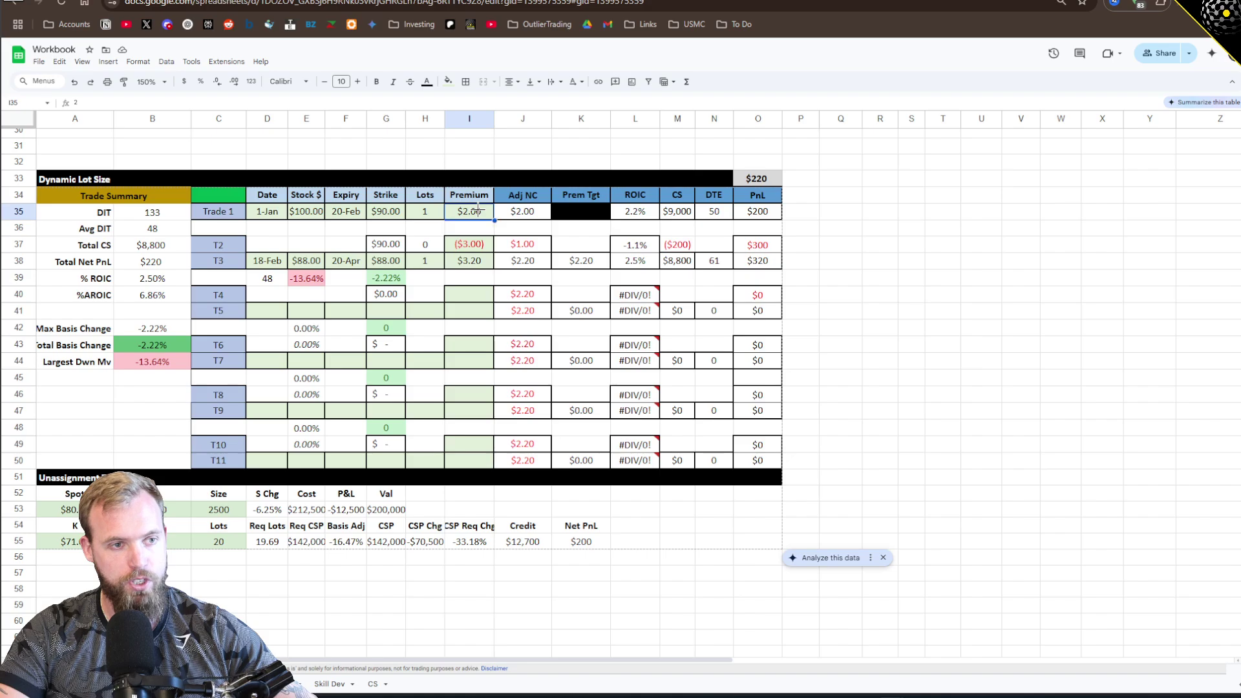
click(480, 244)
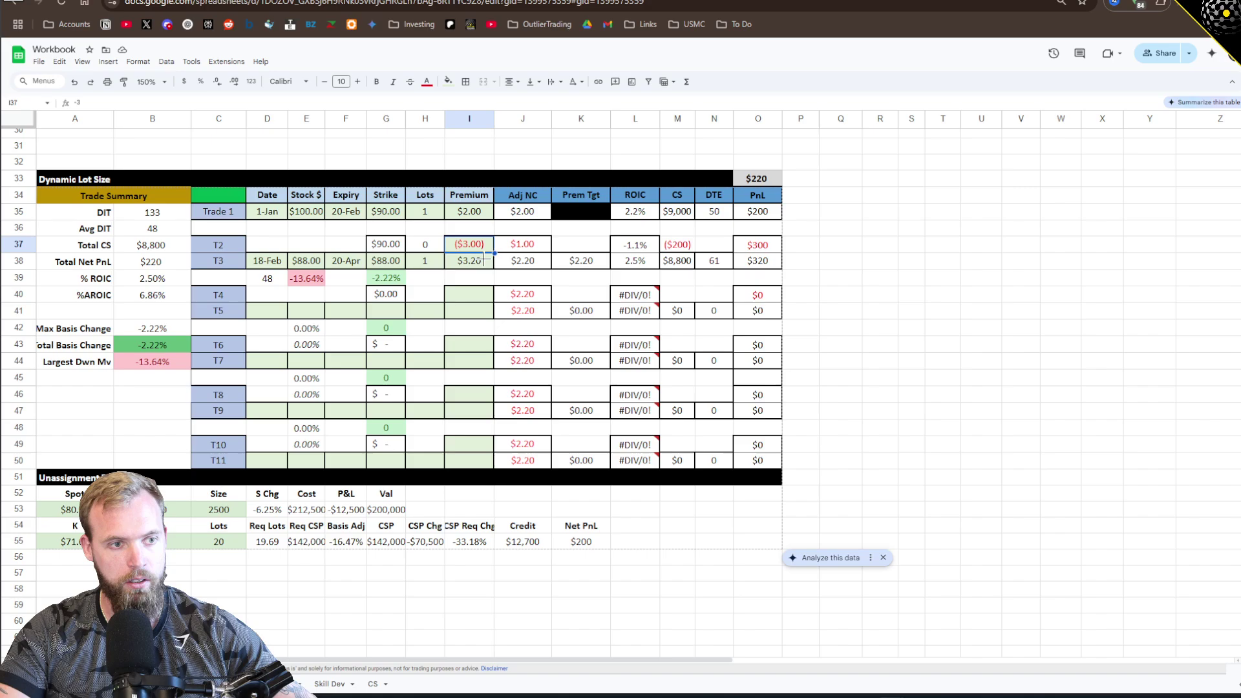
click(475, 261)
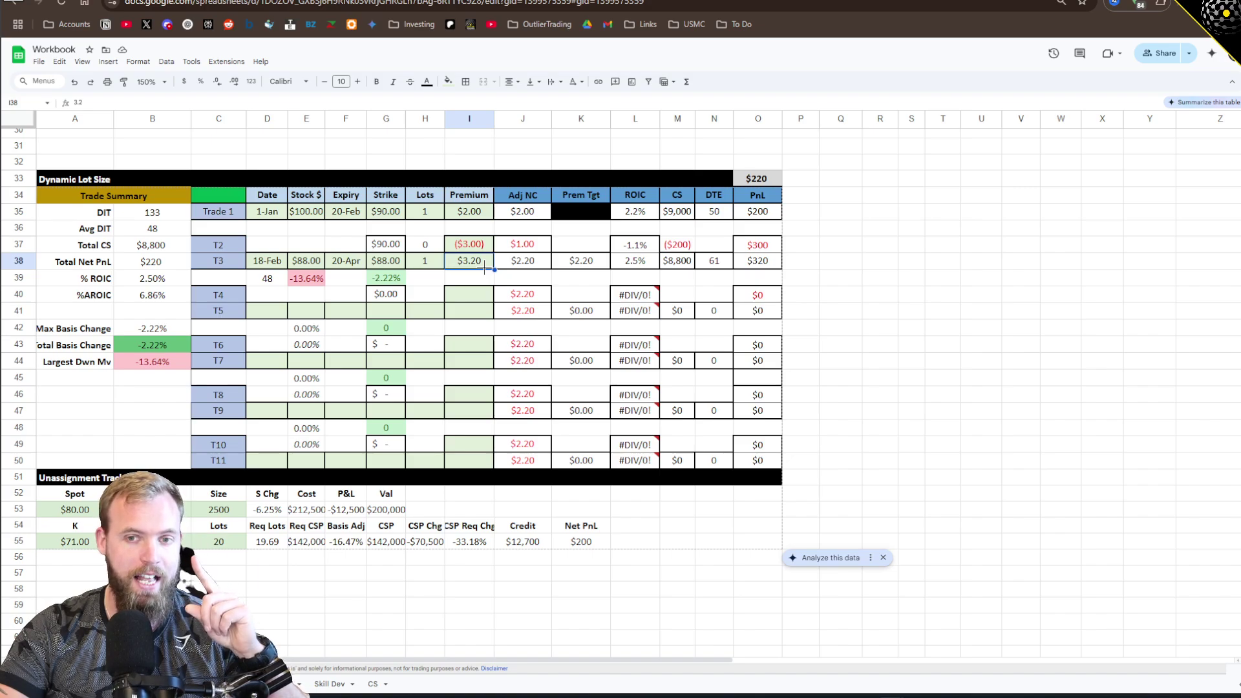
click(581, 262)
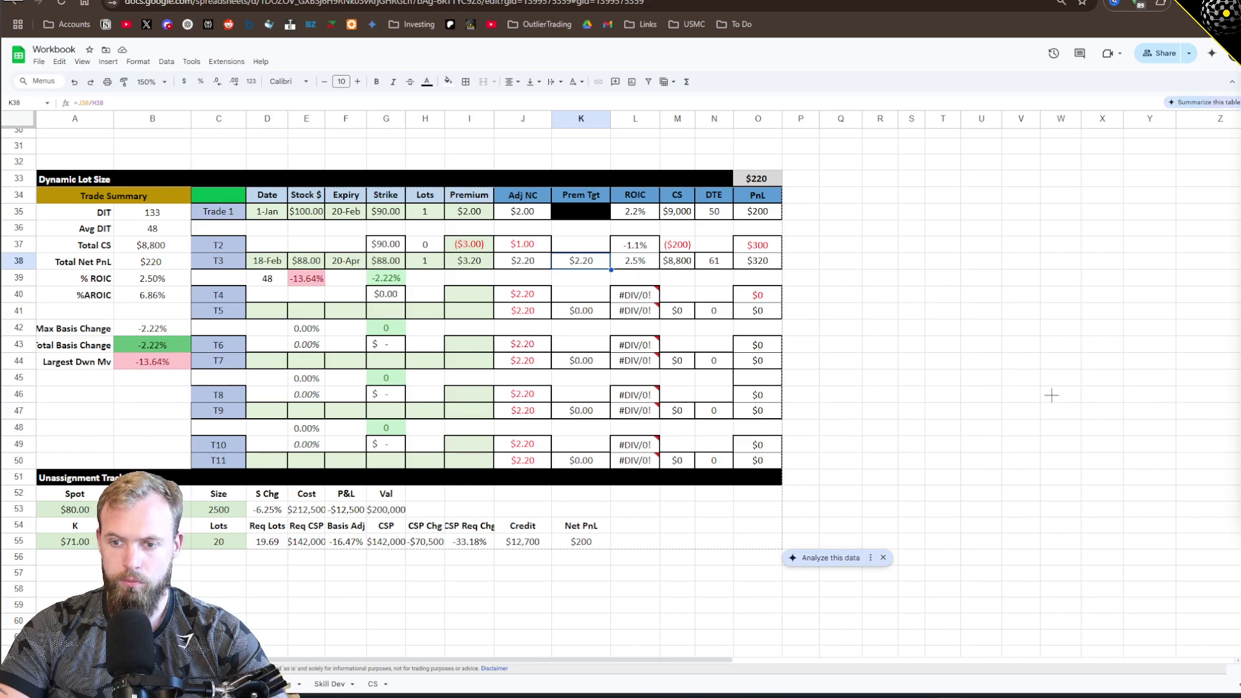
- Review the adjusted net credits J35:J38 and K38's premium target formula, then return to the slides
drag(522, 211, 523, 258)
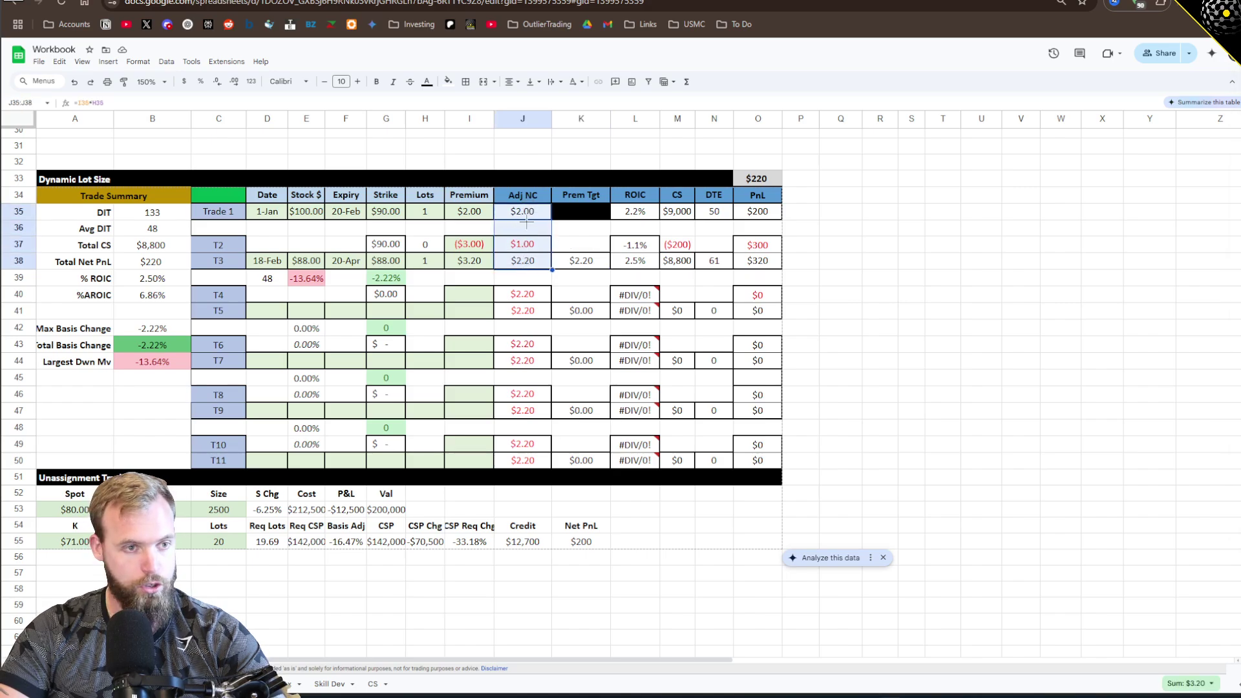
click(577, 258)
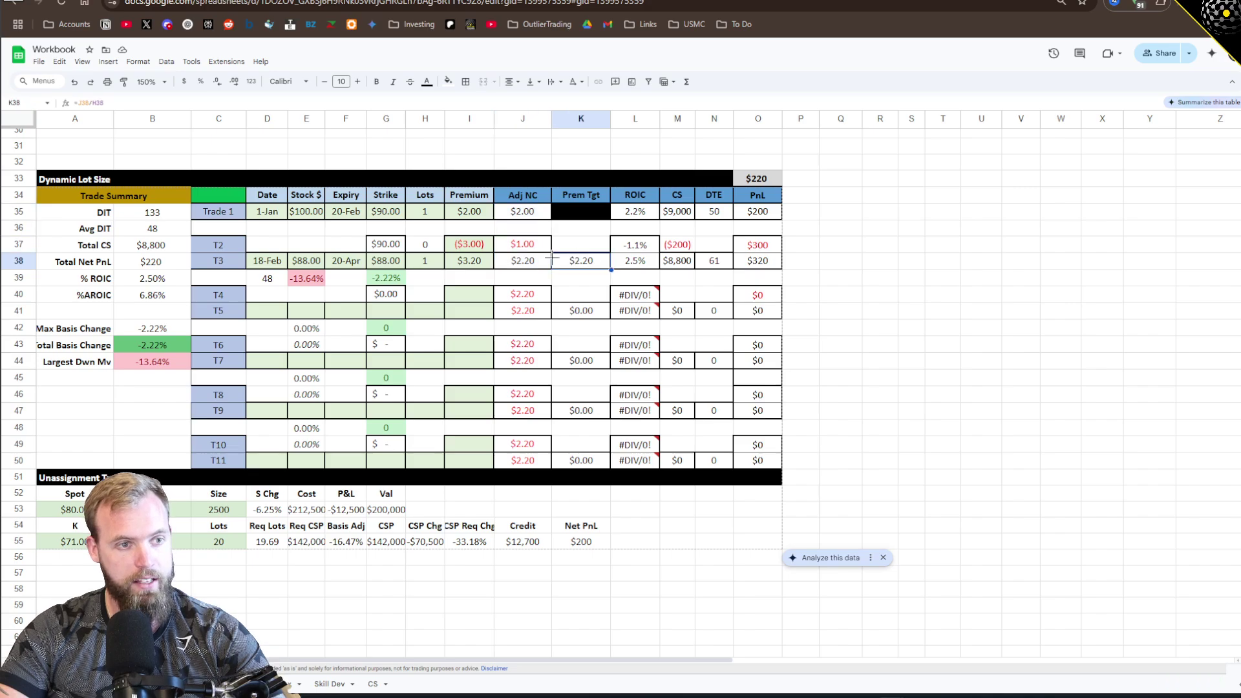
double_click(577, 262)
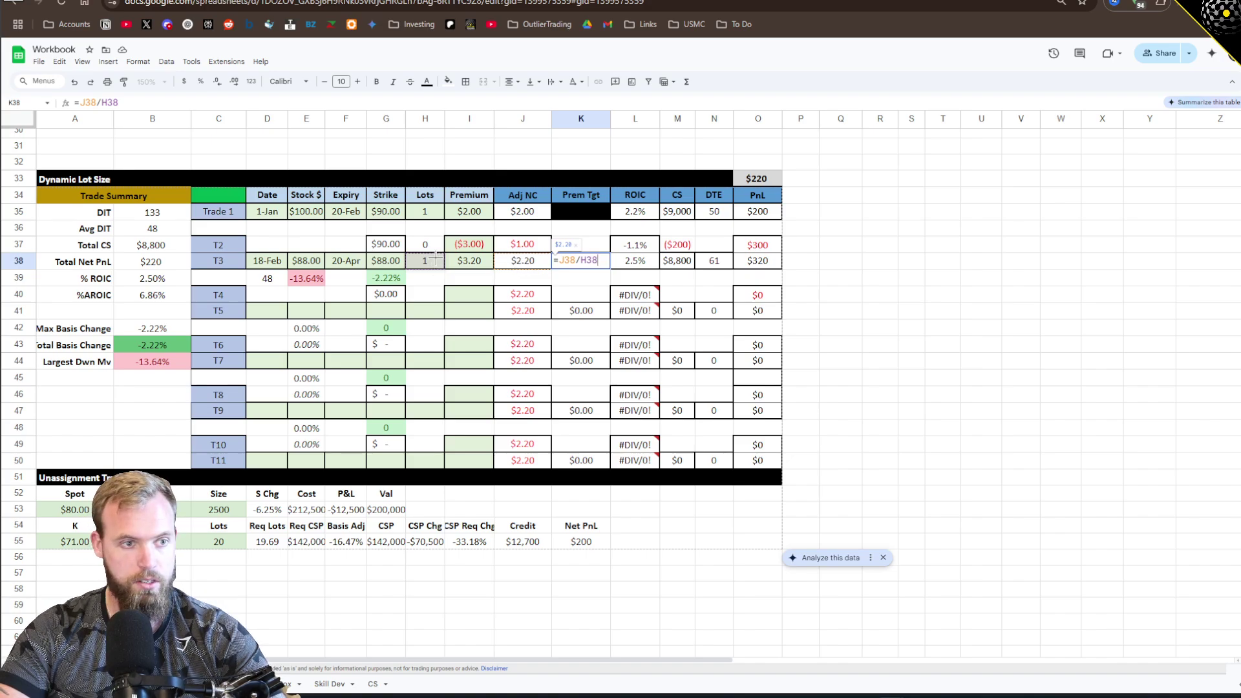
key(Return)
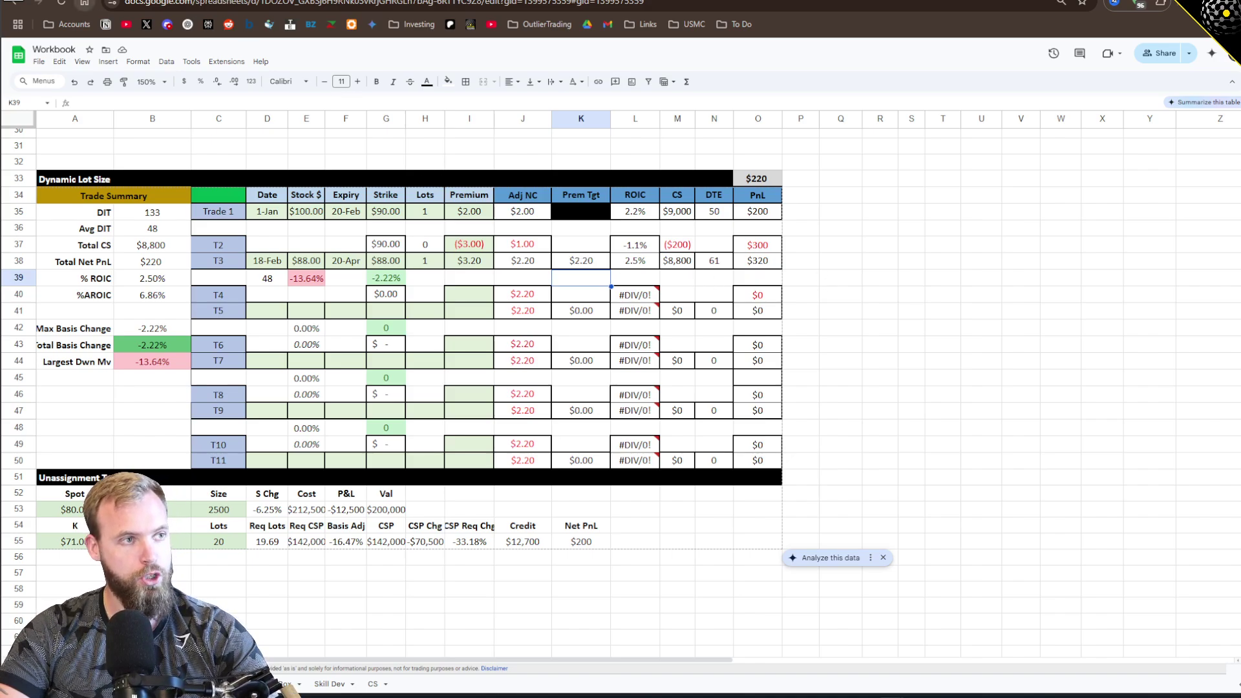
key(ctrl+Tab)
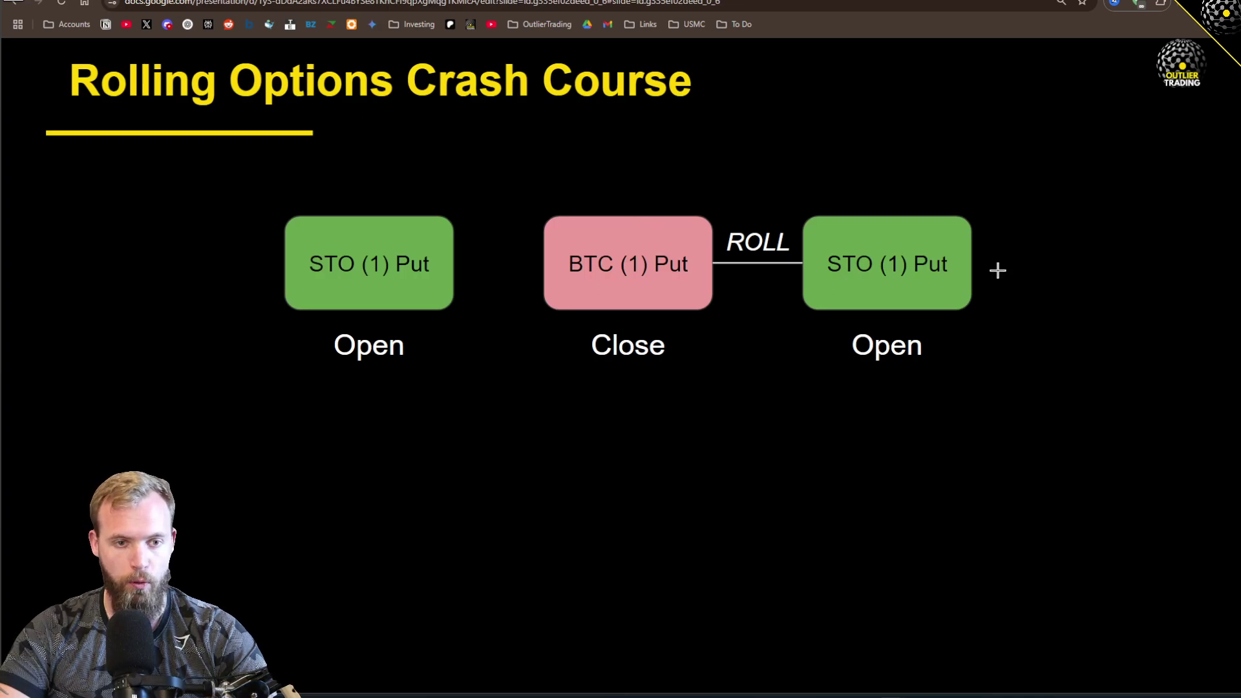